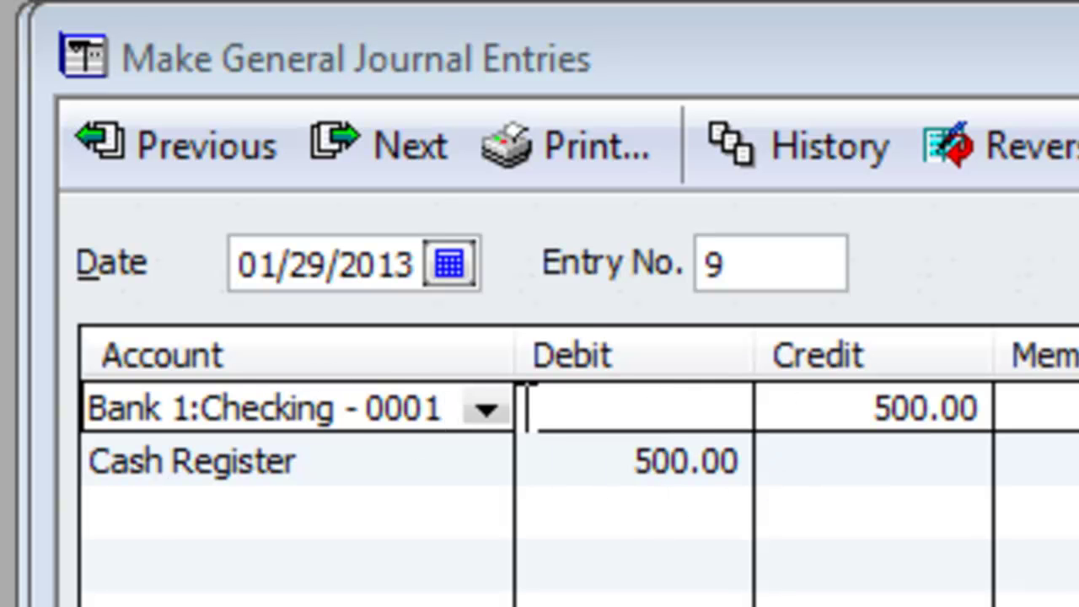
Step: Review journal entry 9, checking the Bank 1:Checking credit, the Cash Register debit and the names on both lines
left_click(476, 409)
left_click(470, 403)
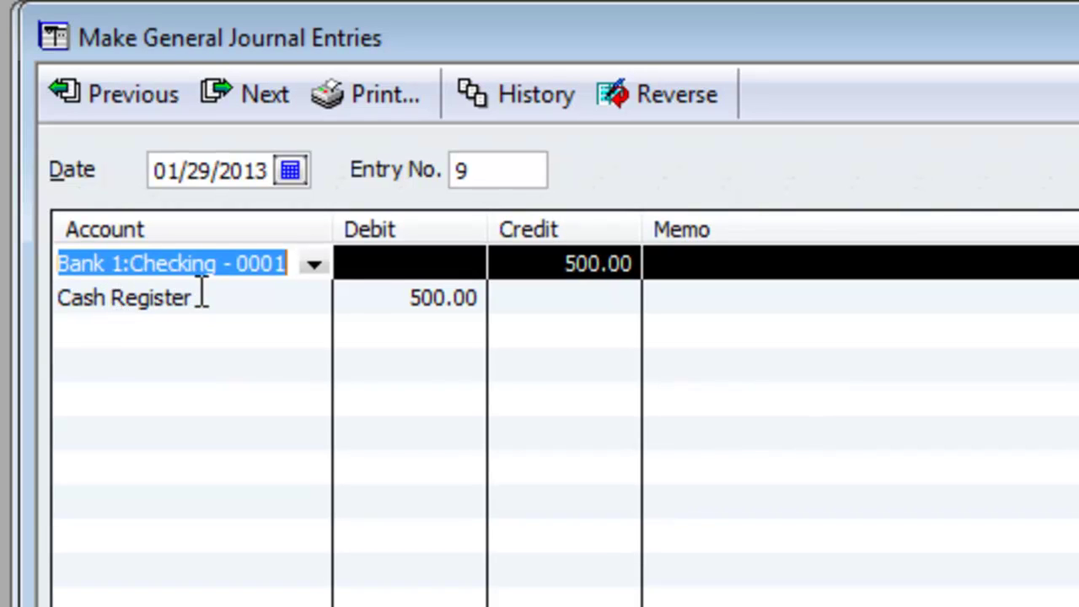
key("Tab")
key("Tab")
key("Tab")
key("Tab")
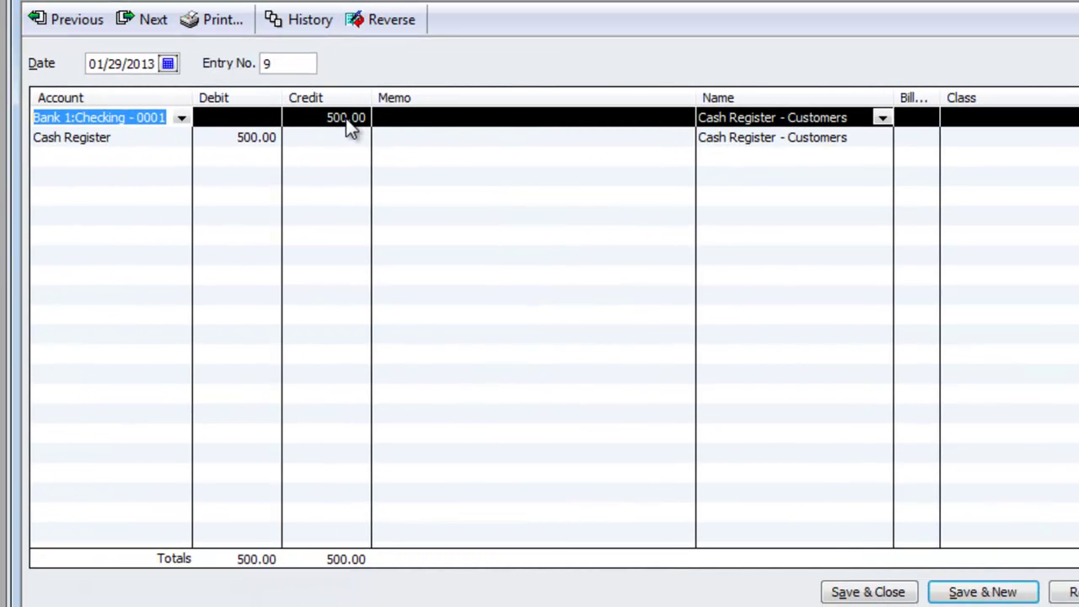
left_click(260, 117)
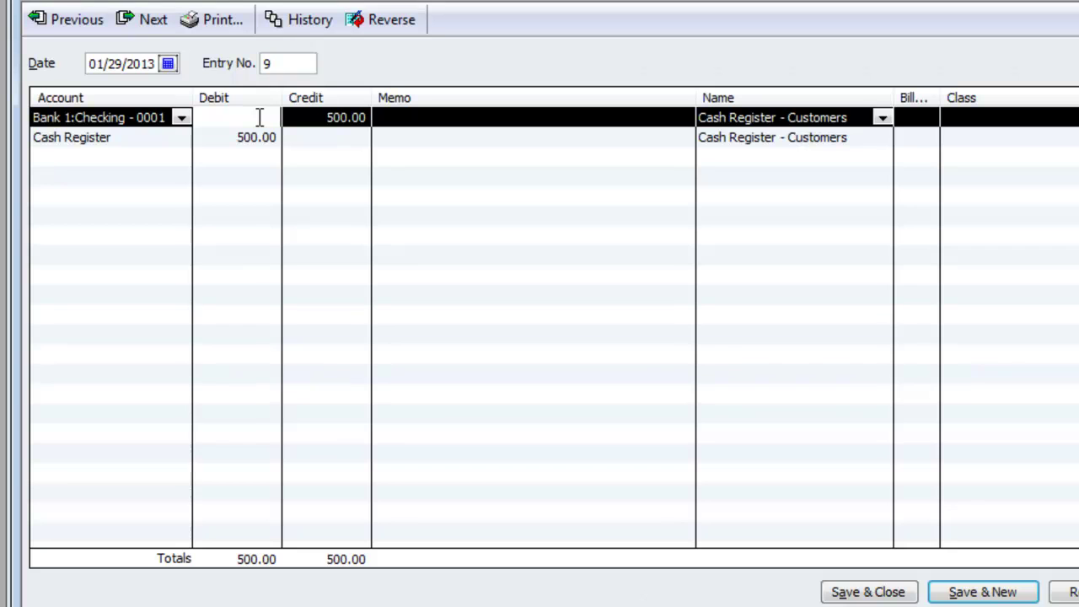
left_click(325, 117)
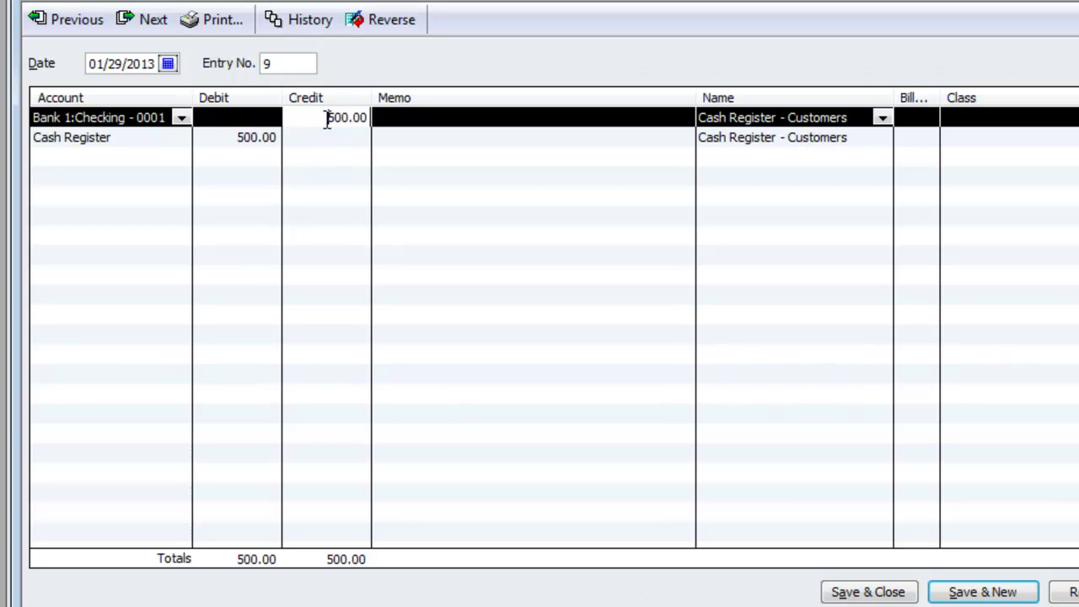
left_click_drag(323, 118, 372, 118)
left_click(240, 134)
left_click_drag(229, 137, 283, 139)
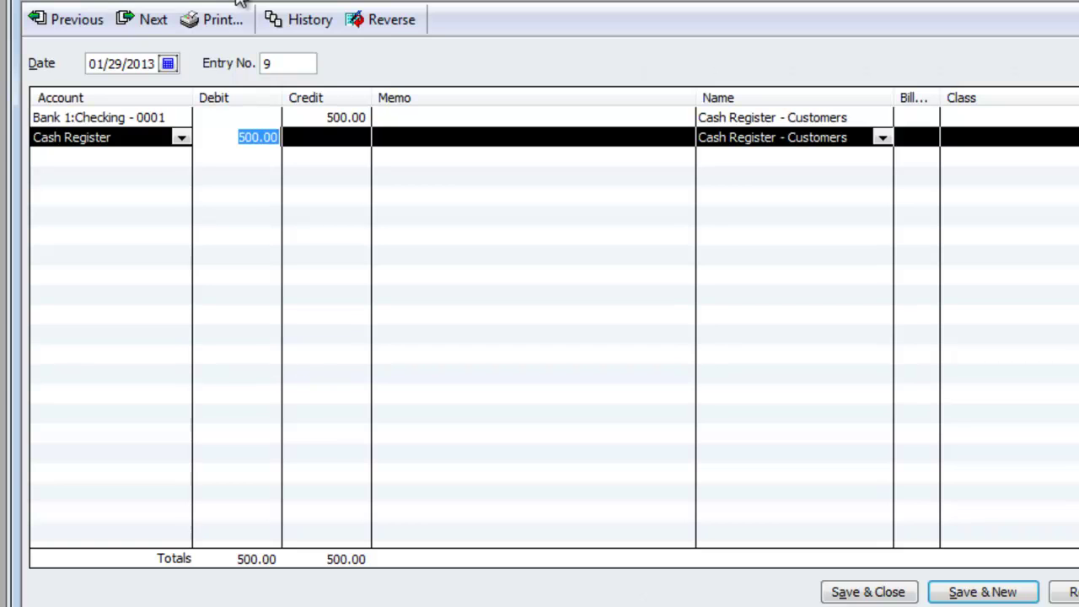
Step: Save journal entry 9 and start a new blank entry
left_click(984, 592)
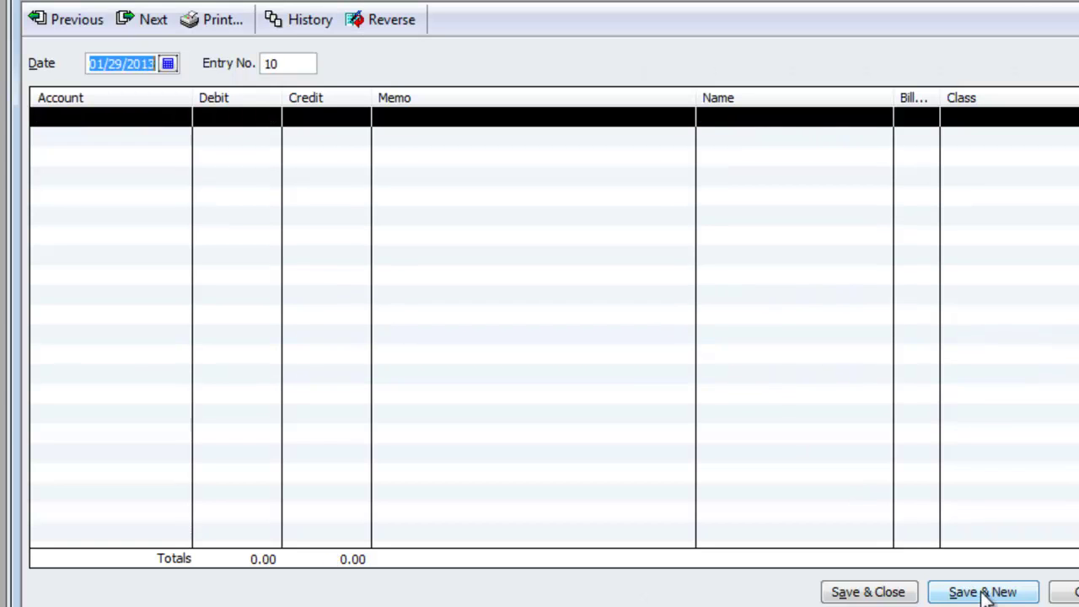
left_click(1040, 3)
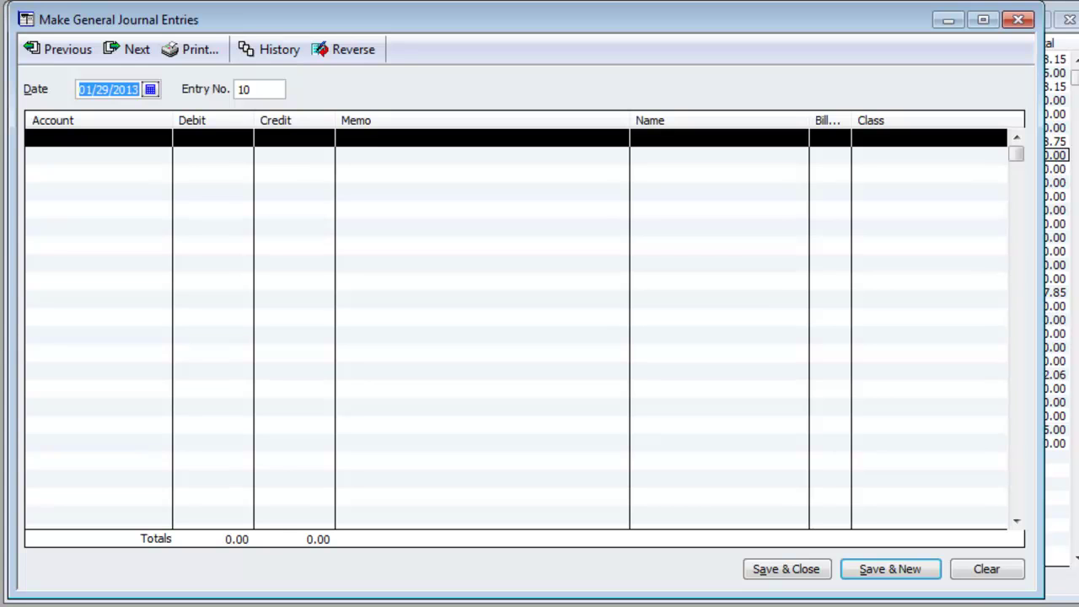
key("Tab")
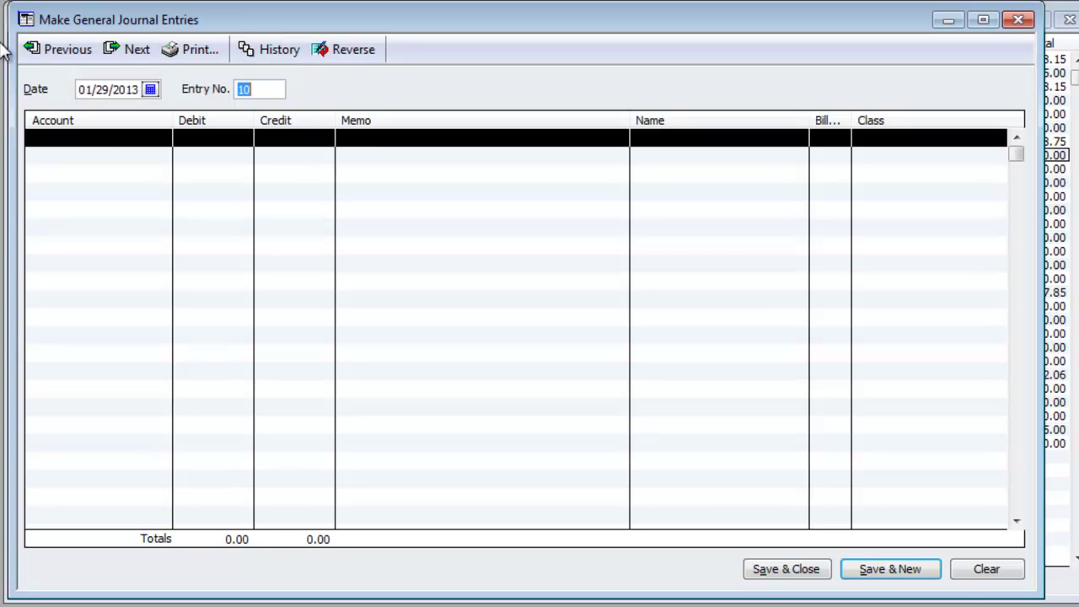
Step: Look back at the accounts used in journal entry 9 and return to the blank entry 10
left_click(54, 50)
left_click(123, 145)
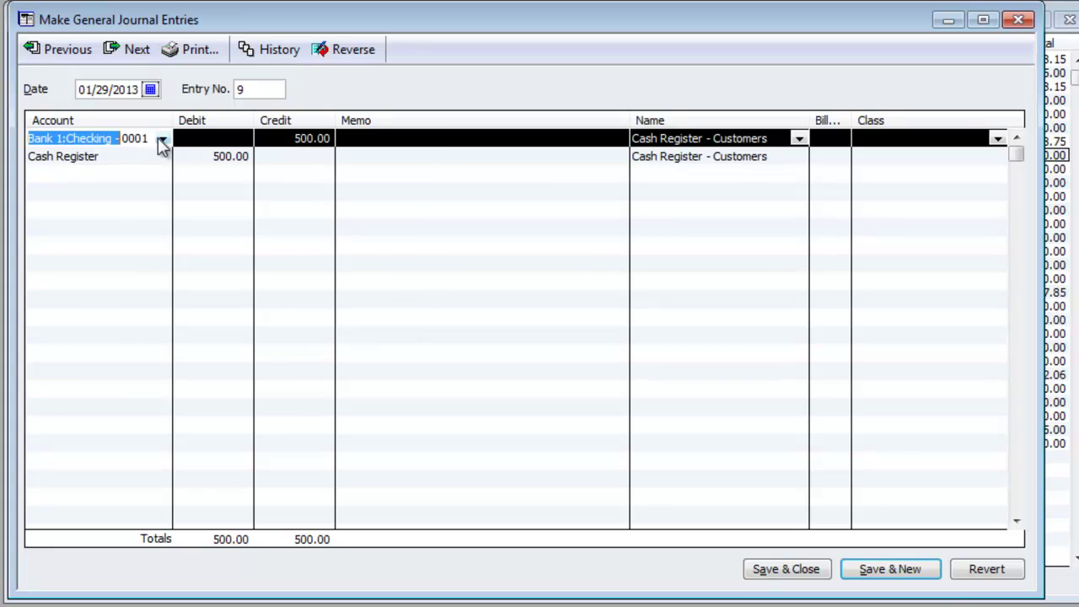
left_click(162, 139)
left_click(913, 571)
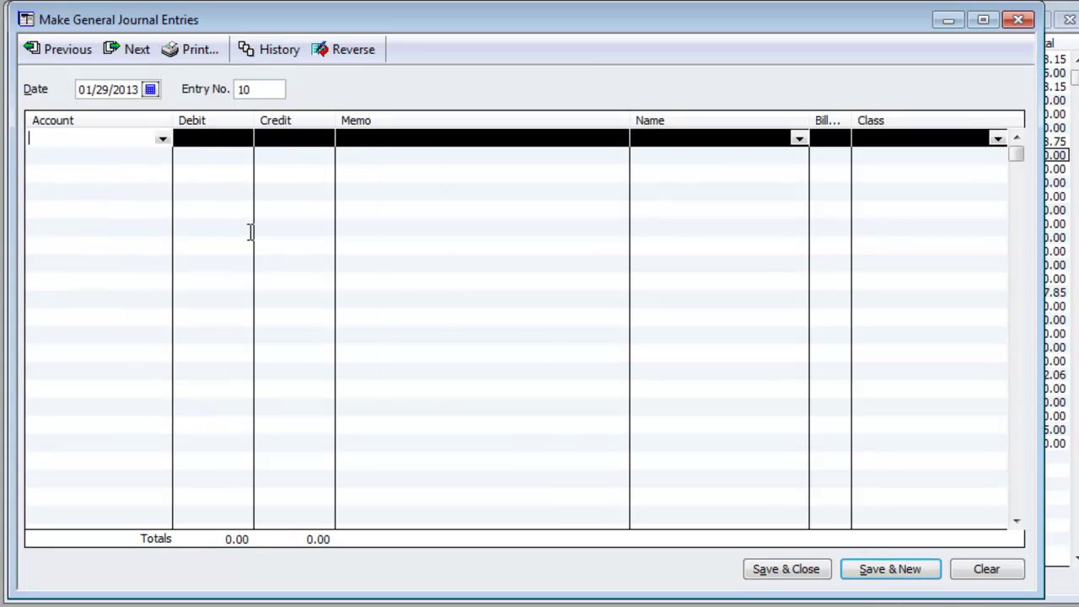
Step: Fill the first line of journal entry 10 with the Bank 1:Checking account and a debit of 200.00
type("Bank 1")
key("Down")
key("Tab")
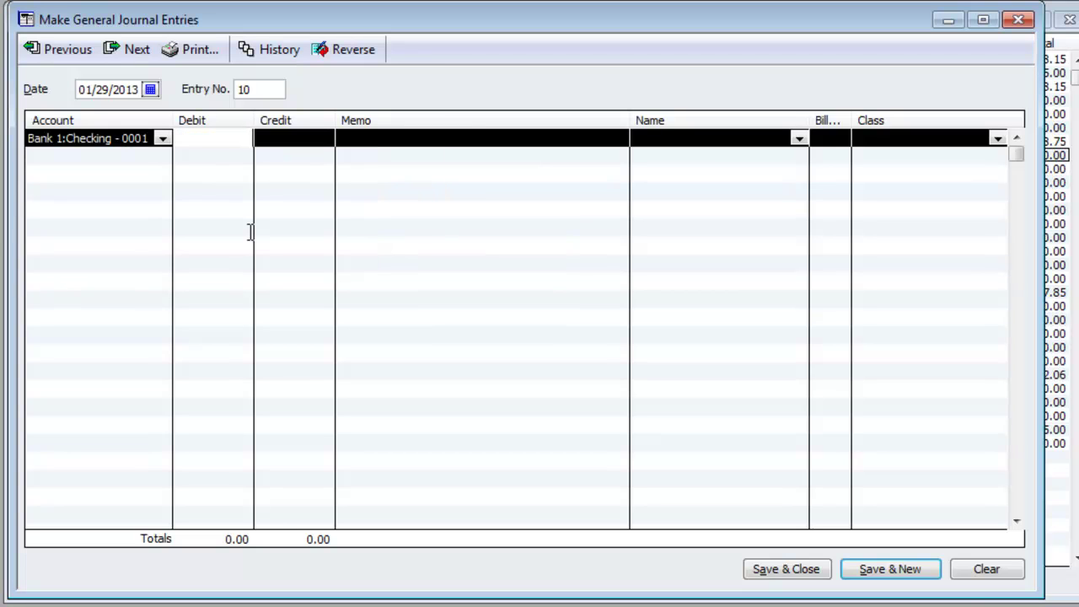
type("200")
key("Tab")
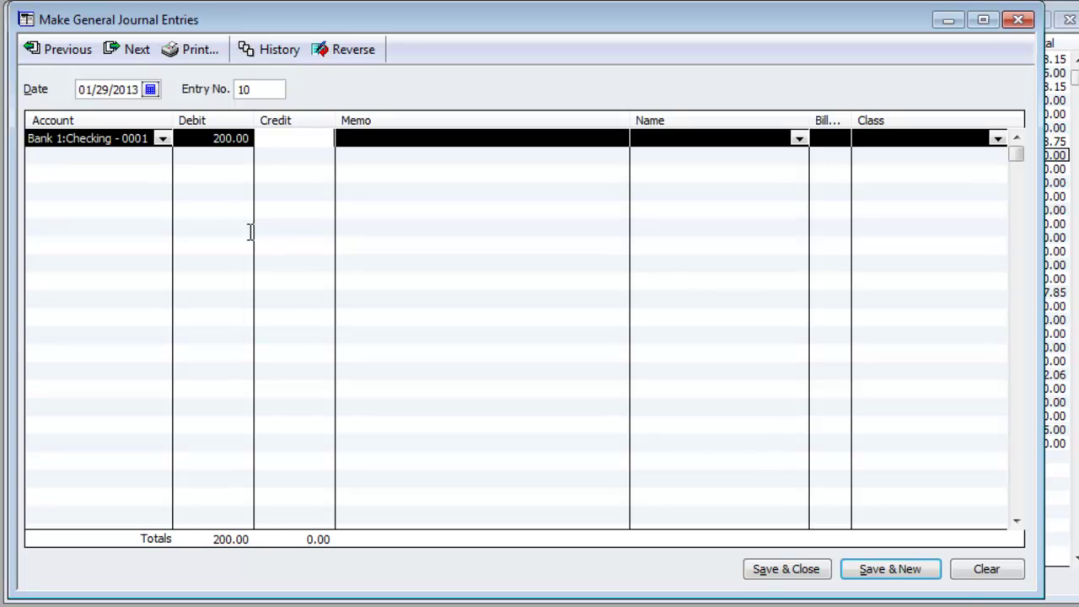
Step: Assign Cash Register - Customers as the first line's name and add a second line crediting Cash Register 200.00
key("Tab")
key("Tab")
type("Cus")
key("Tab")
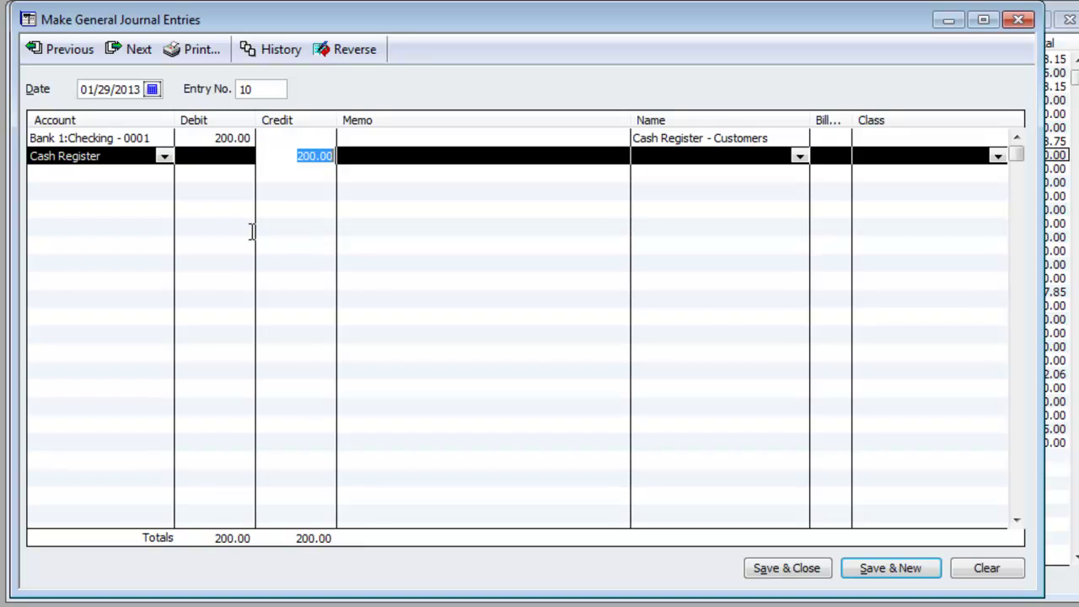
key("Tab")
key("Tab")
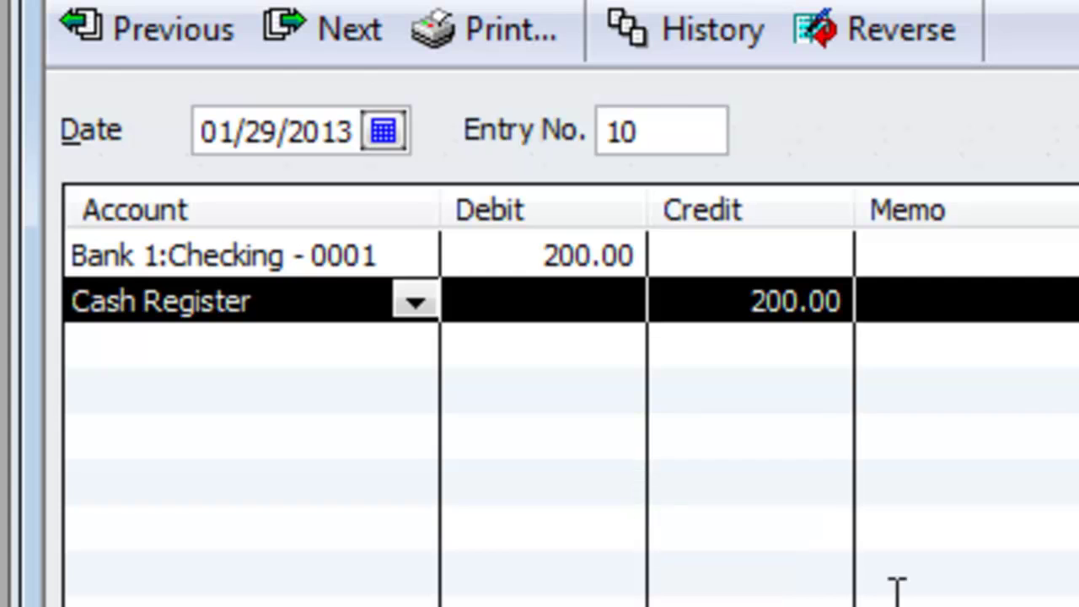
Step: Check the Bank 1 Checking and Cash Register balances in the Chart of Accounts
key("ctrl+a")
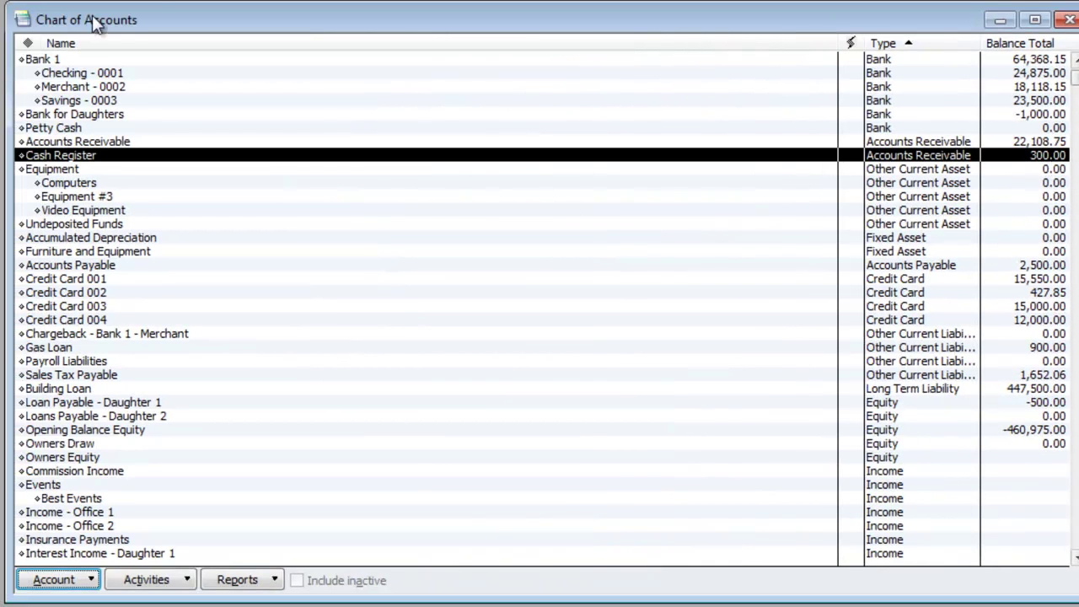
left_click(95, 75)
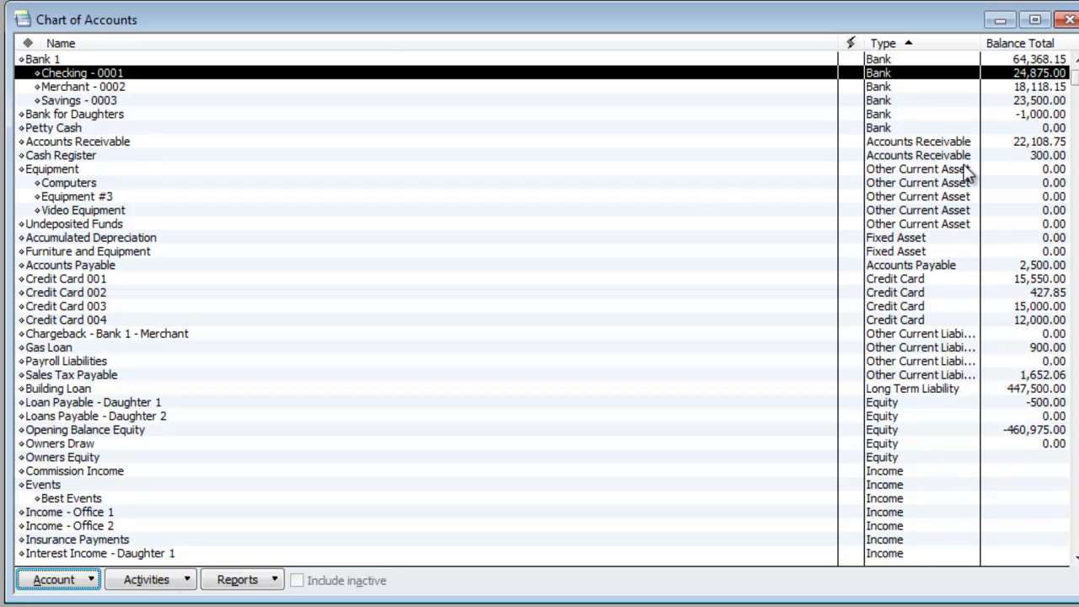
left_click(1021, 159)
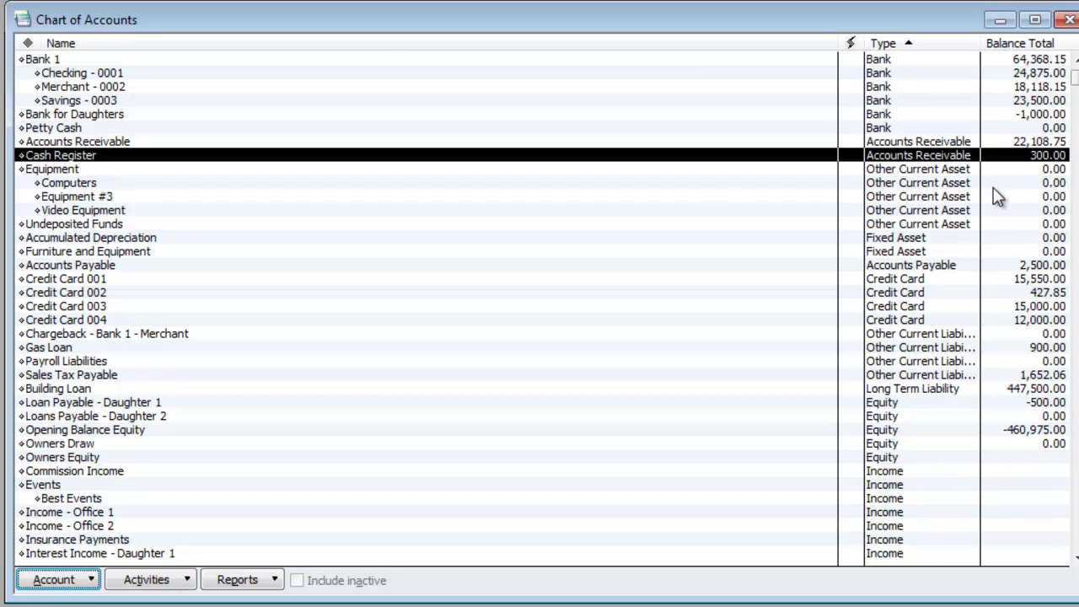